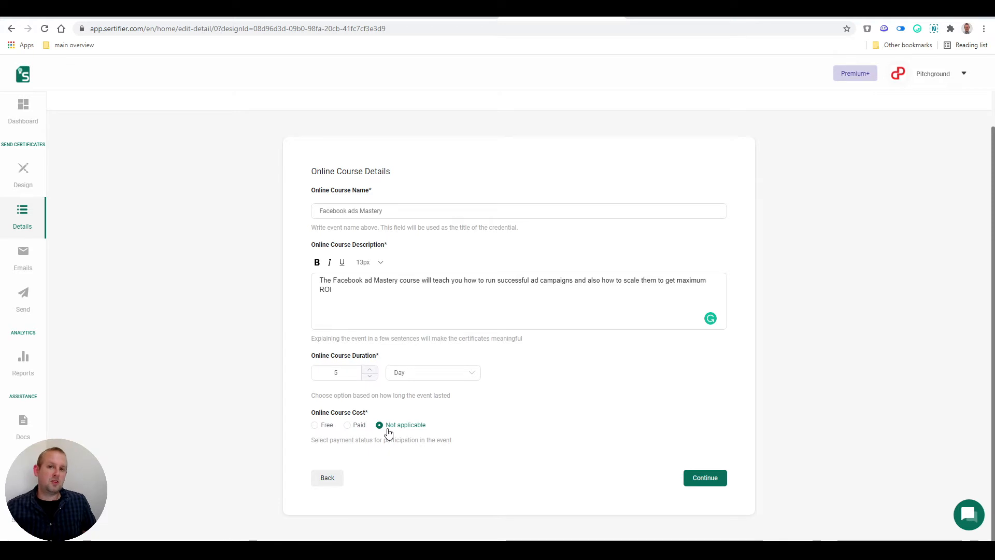
Step: Continue from the filled Facebook ads Mastery course details to the Certificate Details step
{"action": "left_click", "coordinate": [706, 479]}
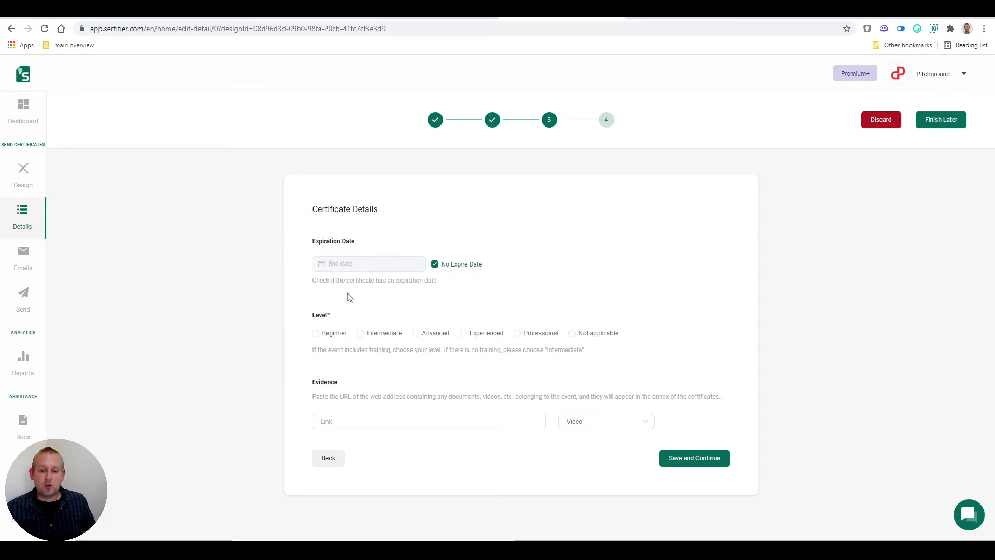
Step: Set the certificate level to Experienced, leave evidence empty, and save the certificate details
{"action": "left_click", "coordinate": [472, 333]}
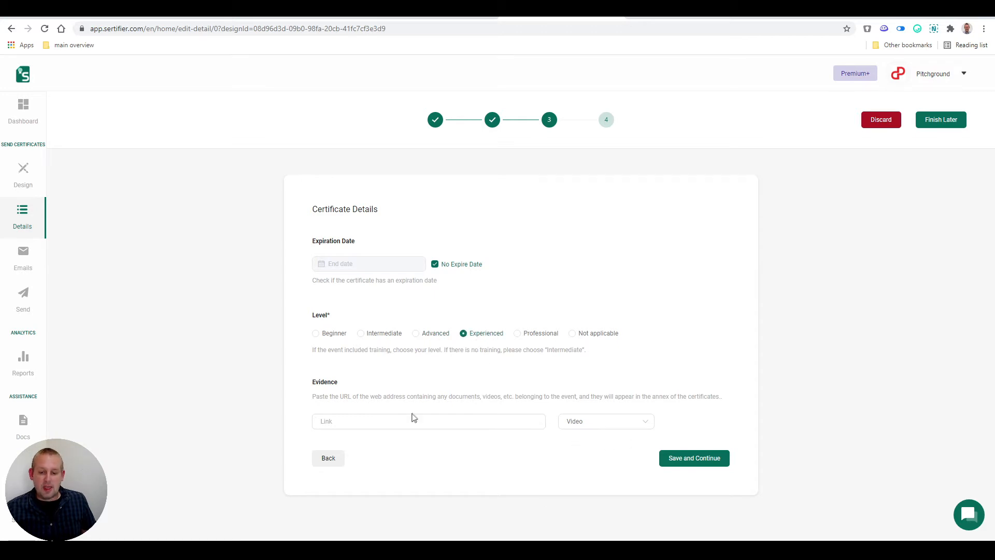
{"action": "left_click", "coordinate": [413, 426]}
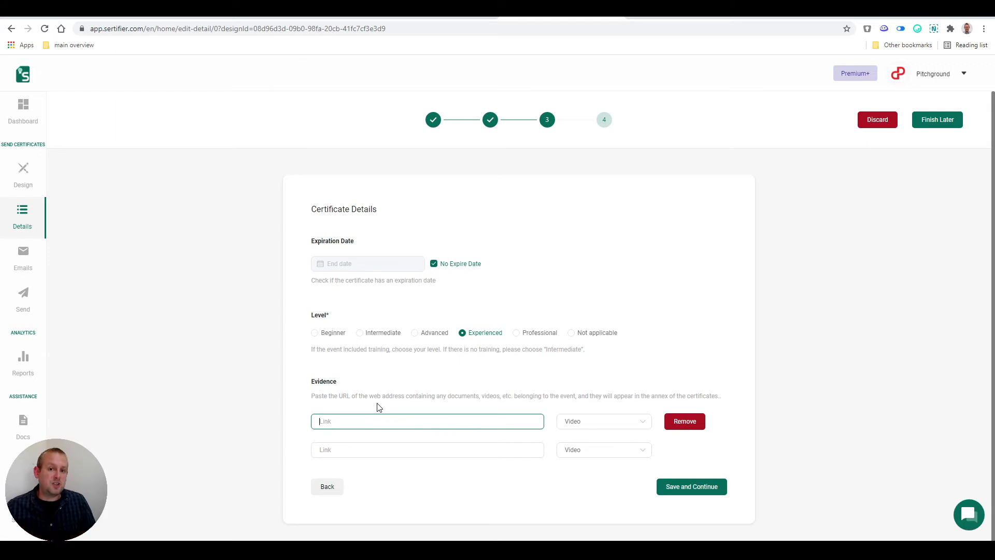
{"action": "left_click", "coordinate": [694, 420]}
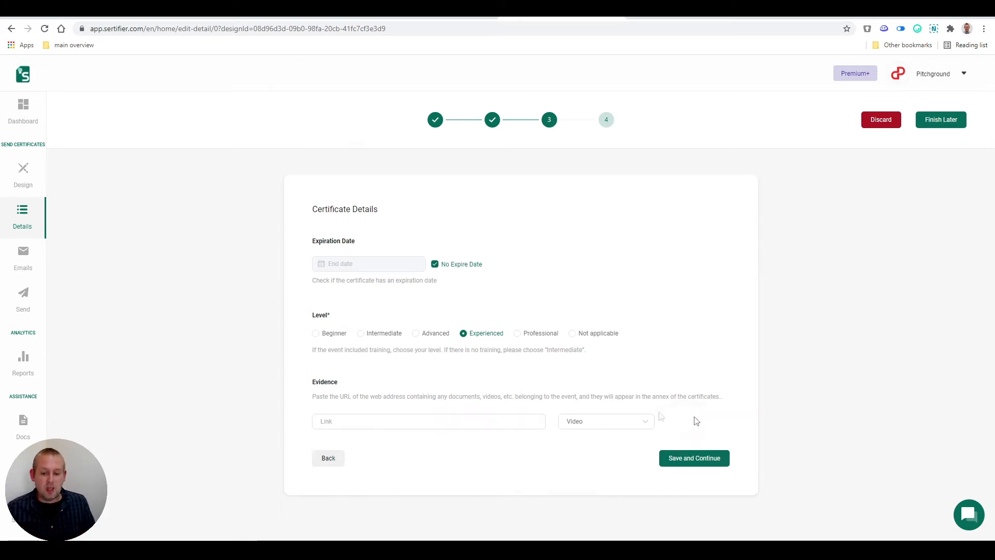
{"action": "left_click", "coordinate": [617, 425]}
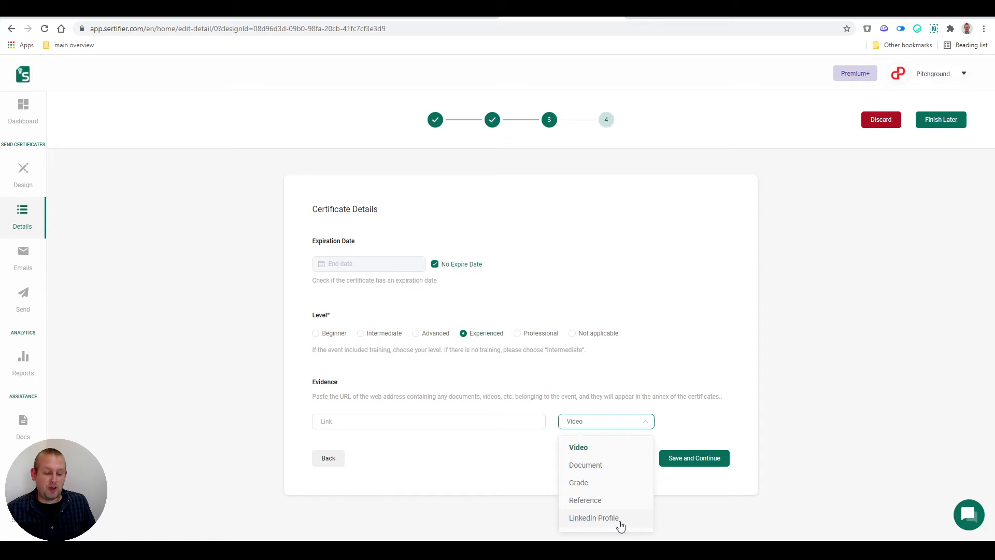
{"action": "left_click", "coordinate": [724, 470]}
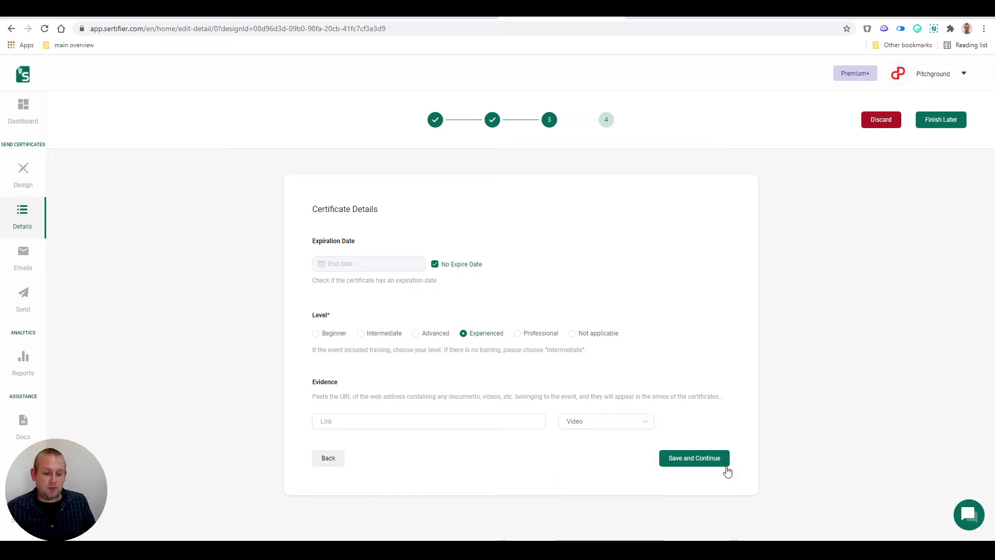
{"action": "left_click", "coordinate": [699, 461]}
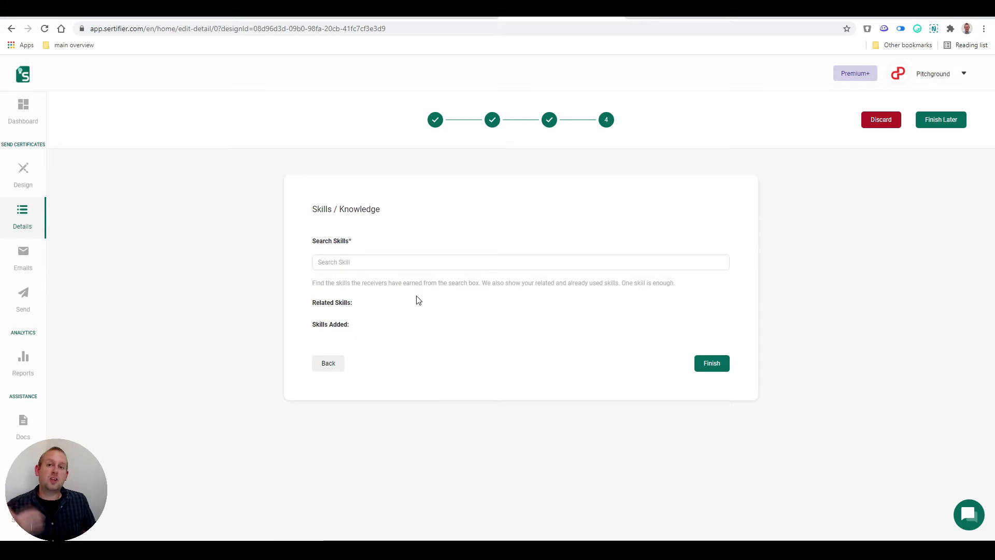
Step: Search 'advertising' and add Social Advertising, Digital Marketing, Online Advertising and Facebook Analytics as skills
{"action": "left_click", "coordinate": [431, 263]}
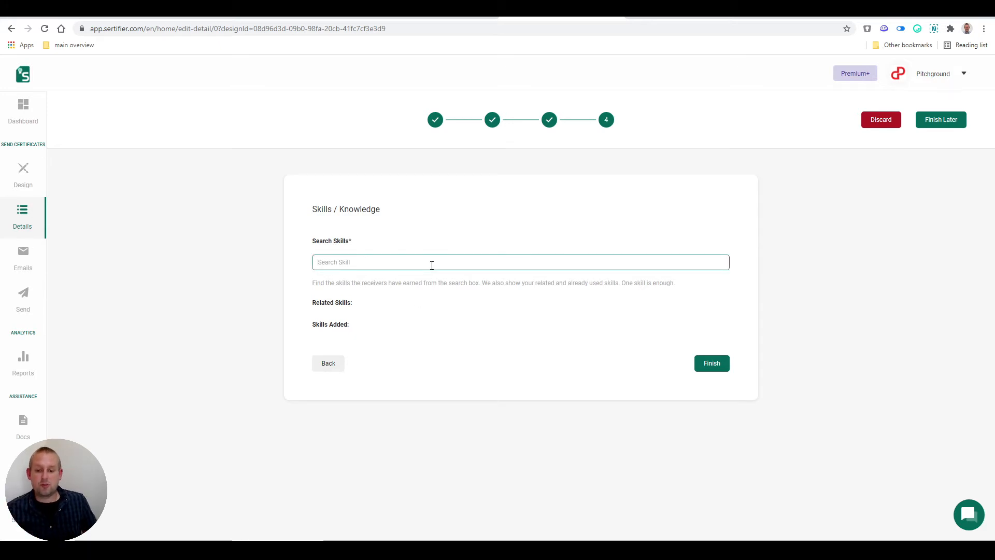
{"action": "type", "text": "ads"}
{"action": "type", "text": "ertising"}
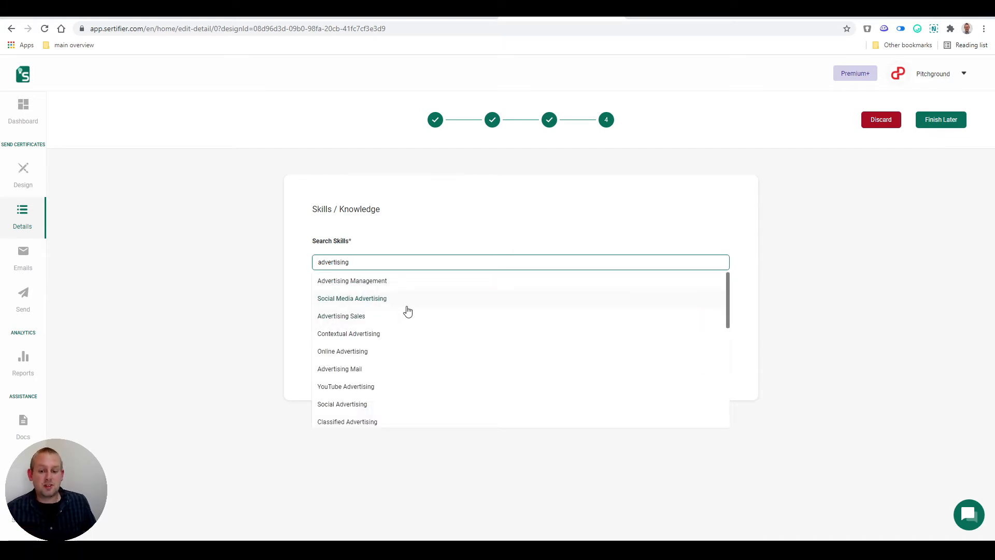
{"action": "scroll", "coordinate": [407, 310], "scroll_direction": "down", "scroll_amount": 2}
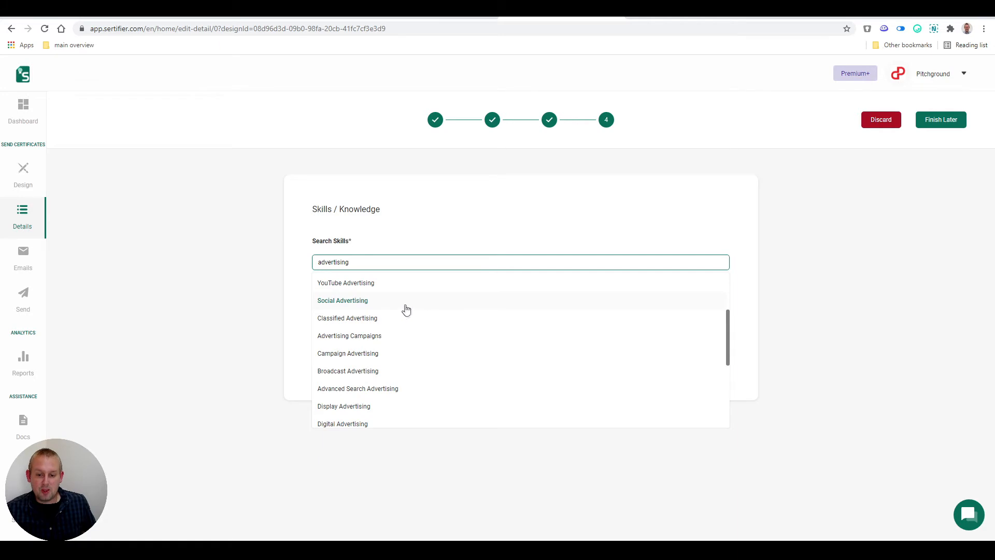
{"action": "left_click", "coordinate": [337, 300]}
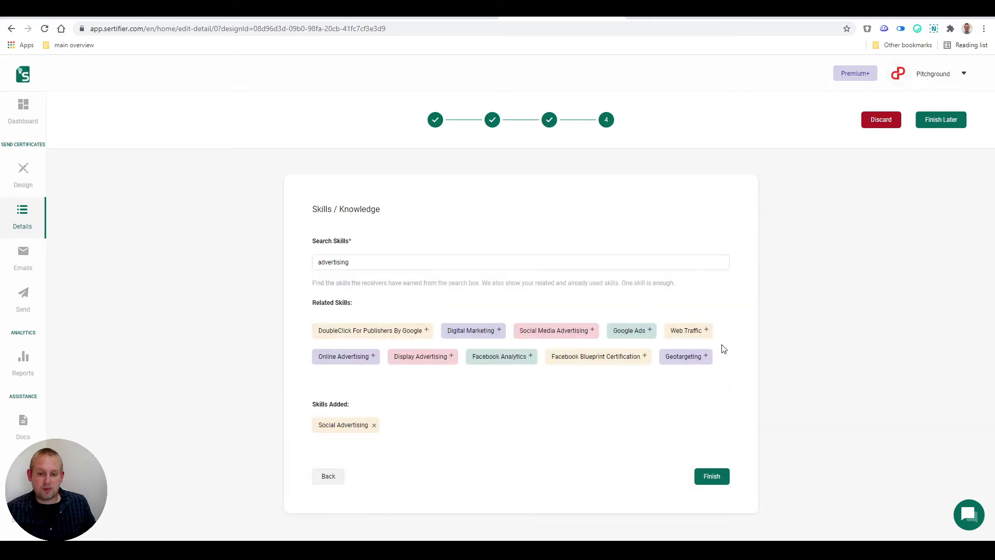
{"action": "left_click", "coordinate": [463, 333]}
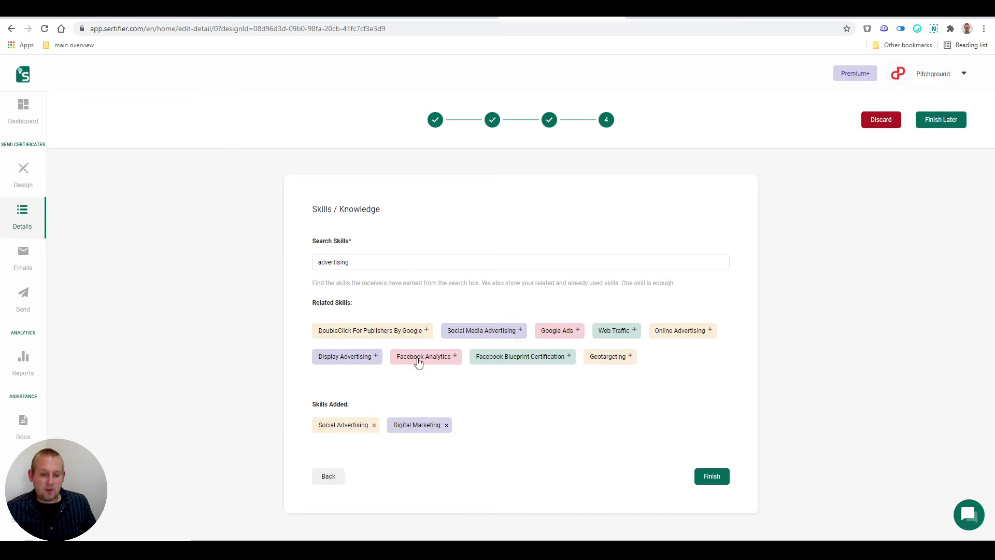
{"action": "left_click", "coordinate": [680, 330]}
{"action": "left_click", "coordinate": [353, 367]}
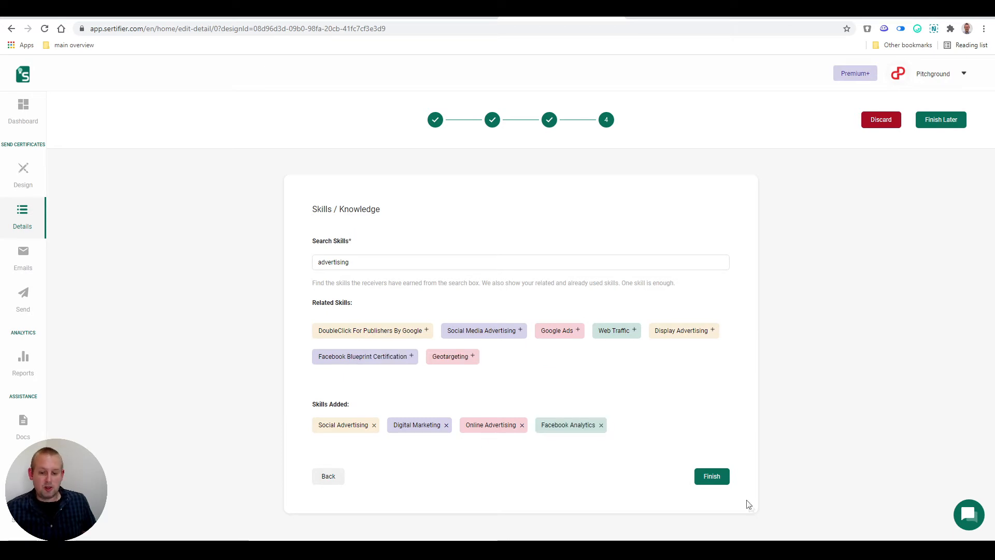
{"action": "left_click", "coordinate": [718, 479]}
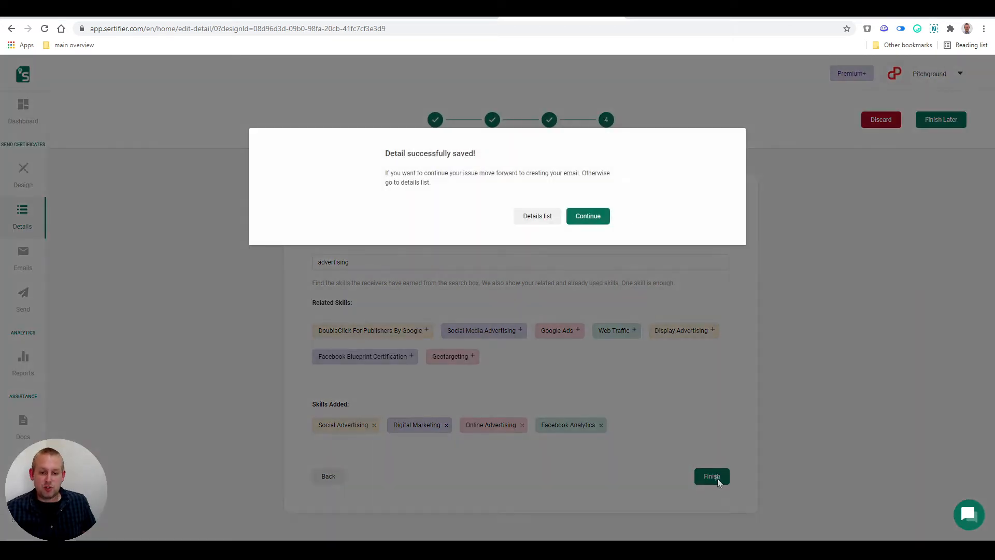
{"action": "left_click", "coordinate": [589, 216]}
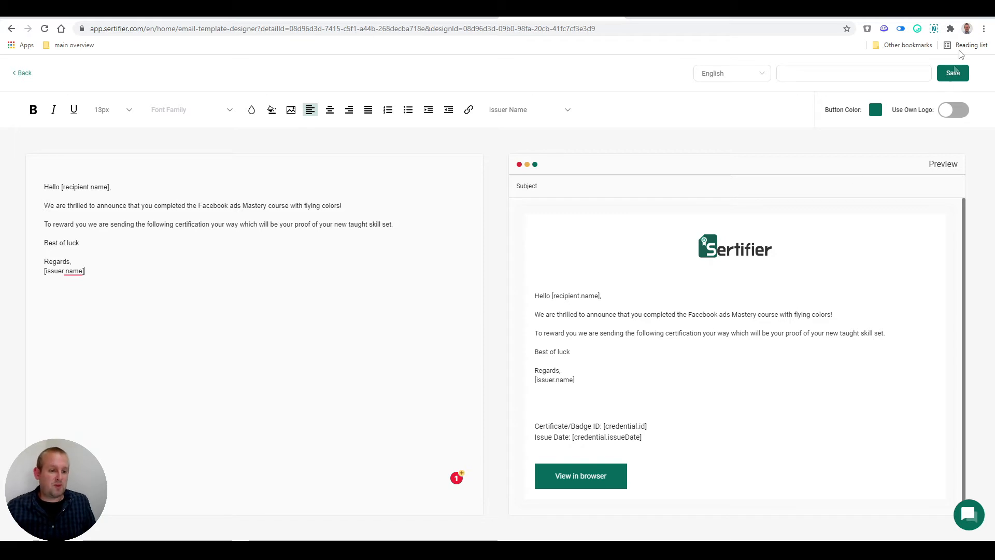
Step: Make the email button colour pure red #FF0000
{"action": "left_click", "coordinate": [880, 117]}
{"action": "left_click", "coordinate": [950, 145]}
{"action": "left_click_drag", "start_coordinate": [950, 145], "coordinate": [951, 117]}
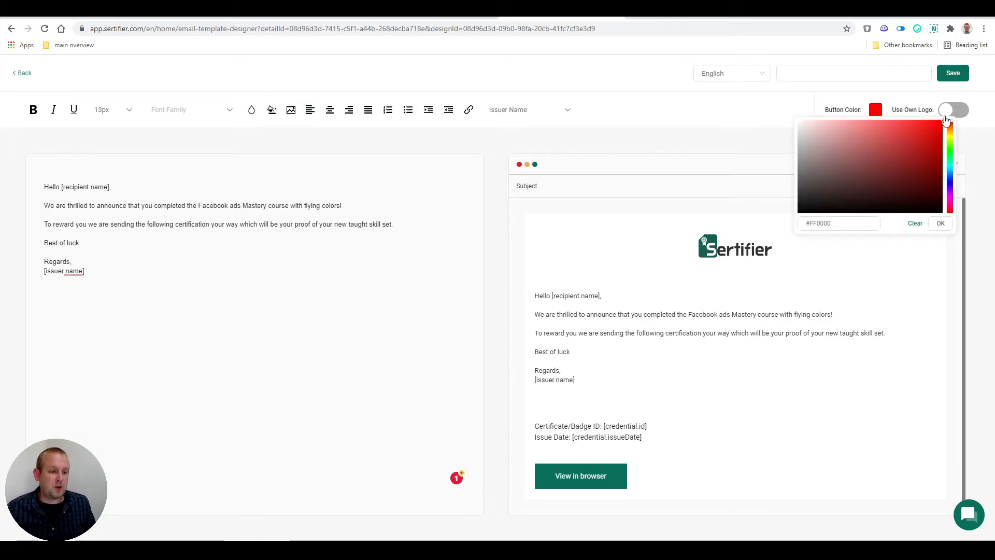
{"action": "left_click", "coordinate": [940, 224]}
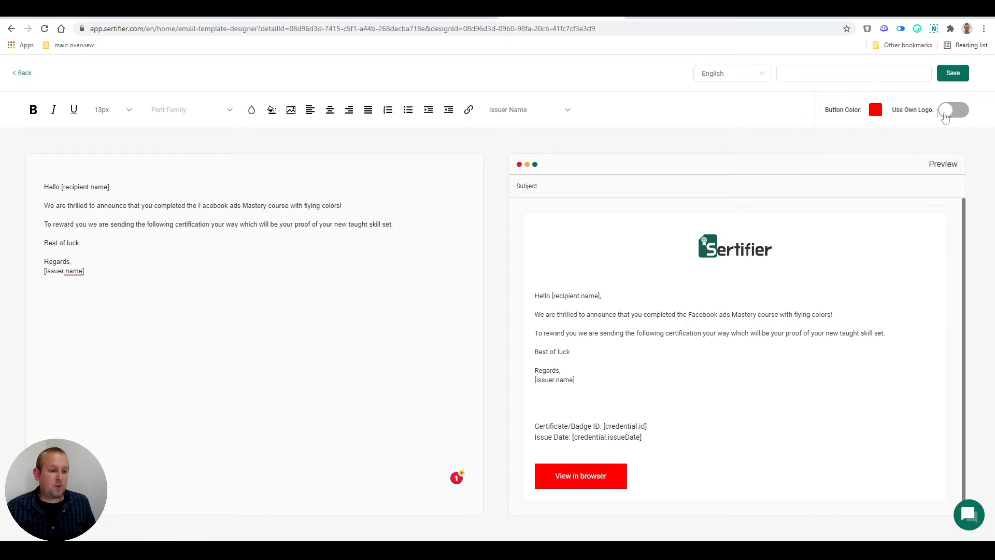
Step: Use the organisation's own logo in the email and save the template
{"action": "left_click", "coordinate": [960, 117]}
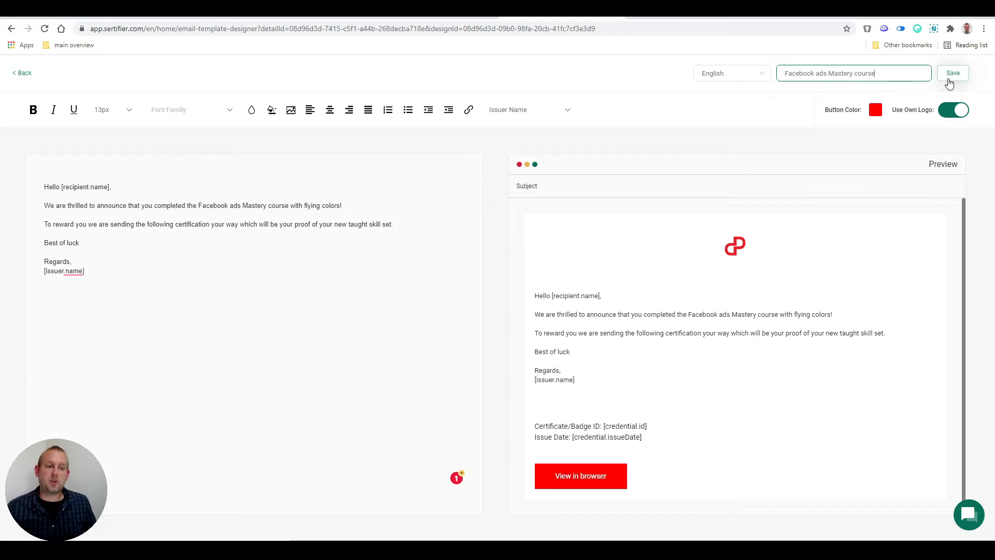
{"action": "left_click", "coordinate": [948, 80]}
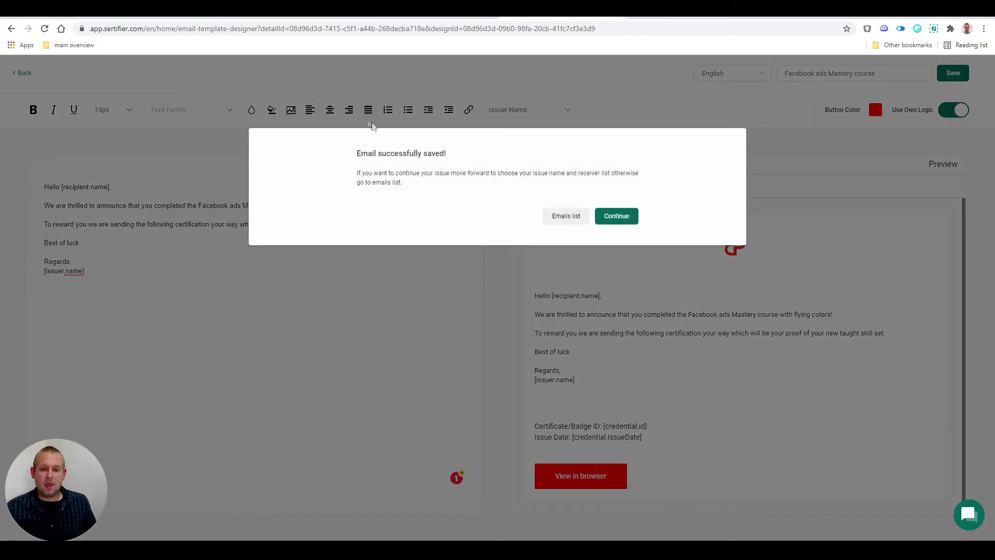
{"action": "left_click", "coordinate": [619, 219]}
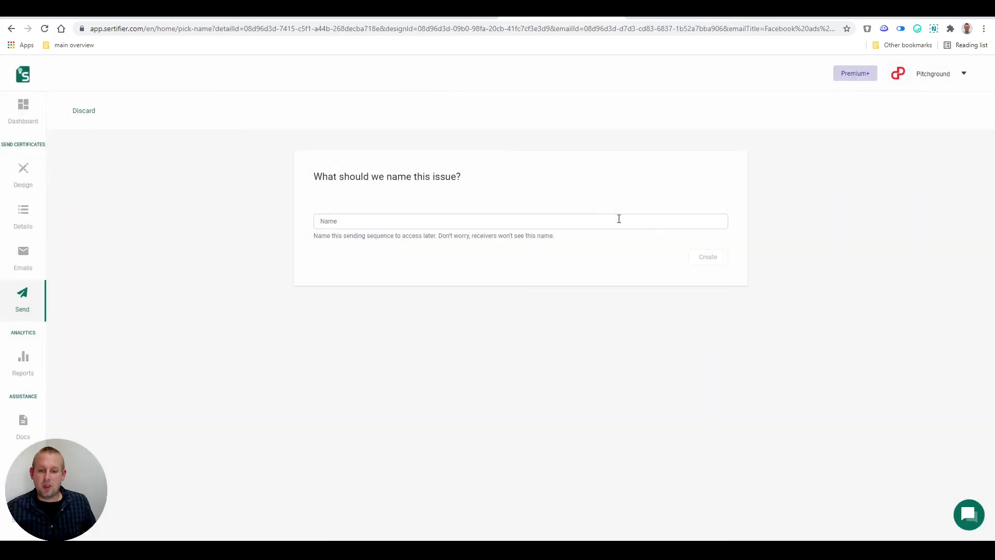
Step: Name the issue 'Facebook ads Mastery Course' and create it
{"action": "left_click", "coordinate": [482, 227]}
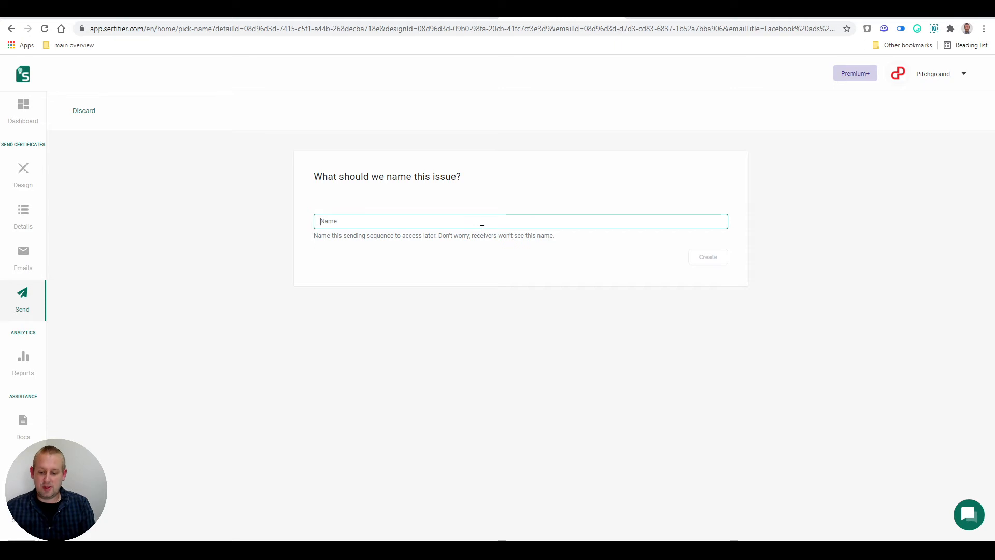
{"action": "type", "text": "Facebook ads Mastery Course"}
{"action": "left_click", "coordinate": [717, 265]}
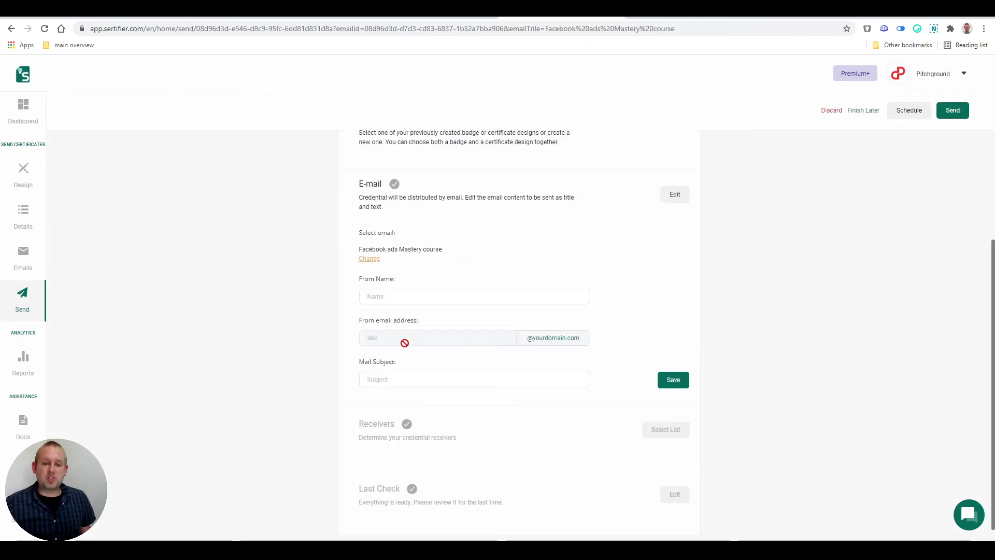
Step: Enter the sender name, paste the congratulations mail subject, and save the e-mail settings
{"action": "left_click", "coordinate": [430, 294]}
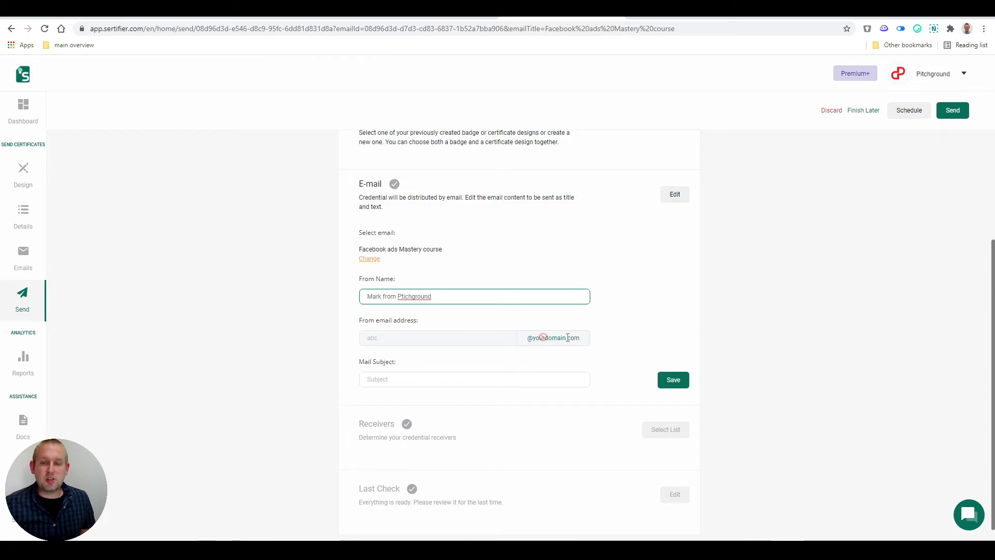
{"action": "left_click", "coordinate": [484, 386]}
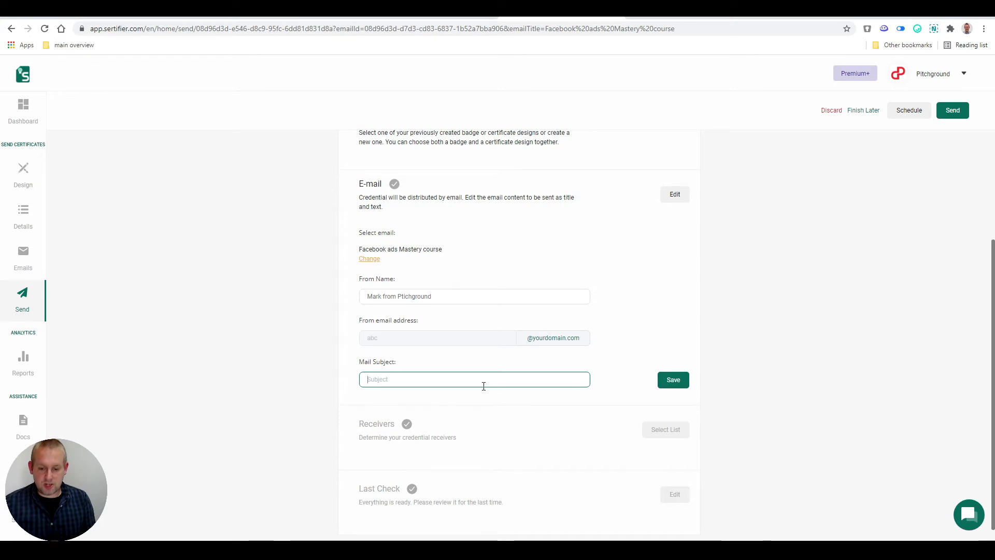
{"action": "type", "text": "Congratulations on your completion of the Facebook Ads Mastery Course"}
{"action": "scroll", "coordinate": [746, 357], "scroll_direction": "down", "scroll_amount": 1}
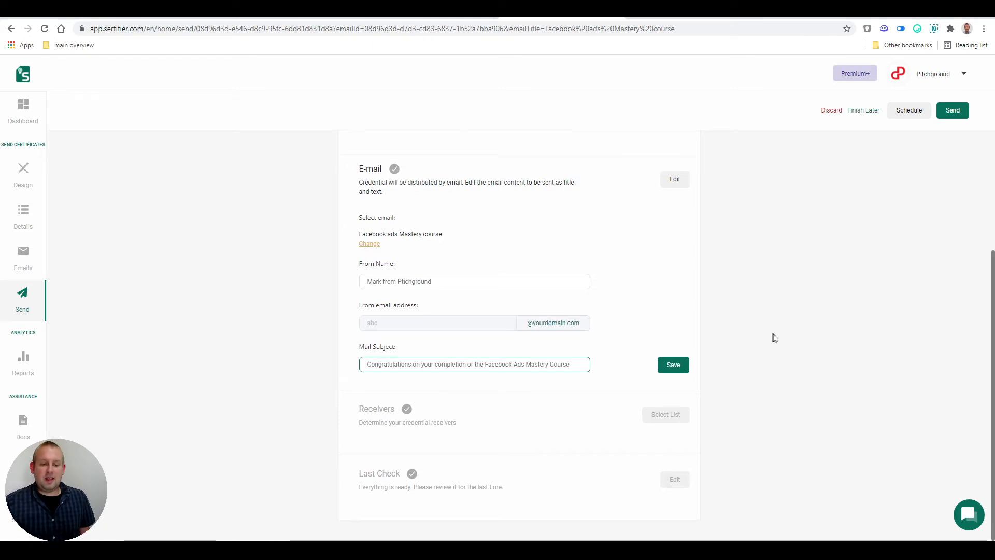
{"action": "left_click", "coordinate": [669, 365]}
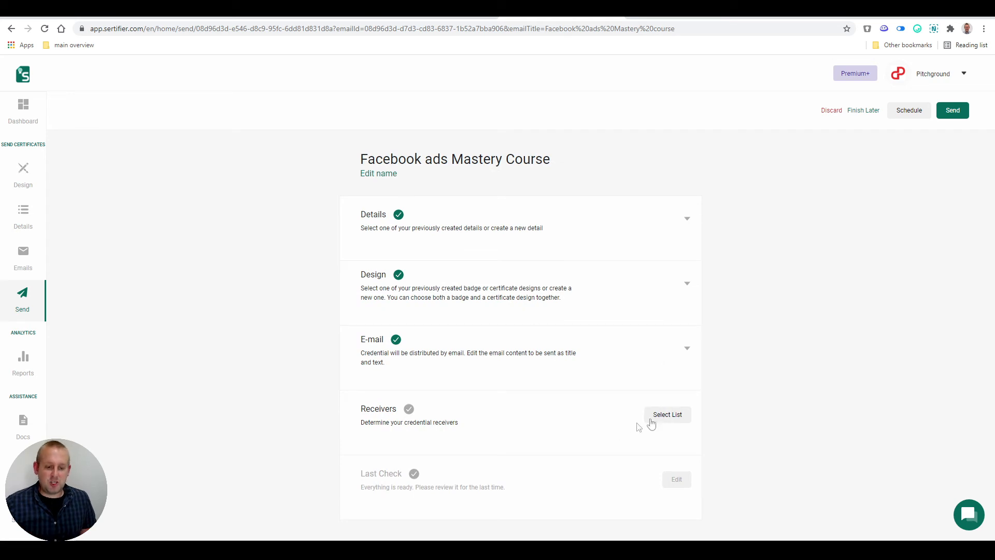
Step: Open the recipient list selection and dismiss the Excel import without uploading
{"action": "left_click", "coordinate": [666, 415]}
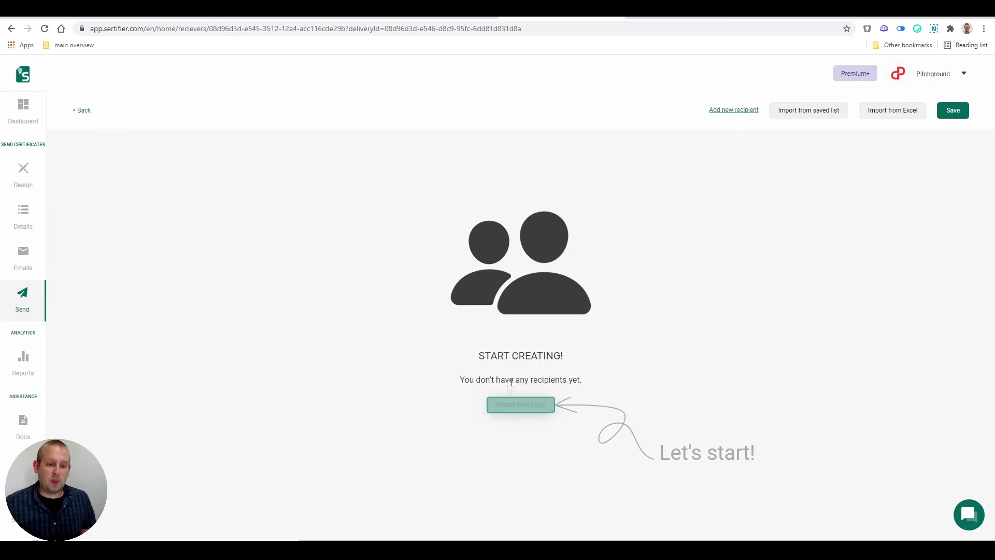
{"action": "left_click", "coordinate": [519, 405]}
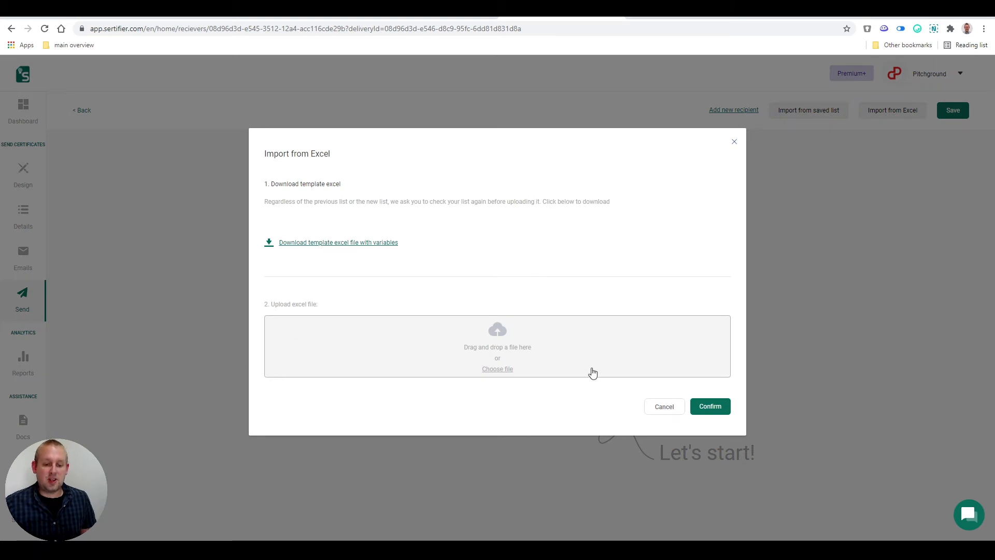
{"action": "left_click", "coordinate": [673, 412]}
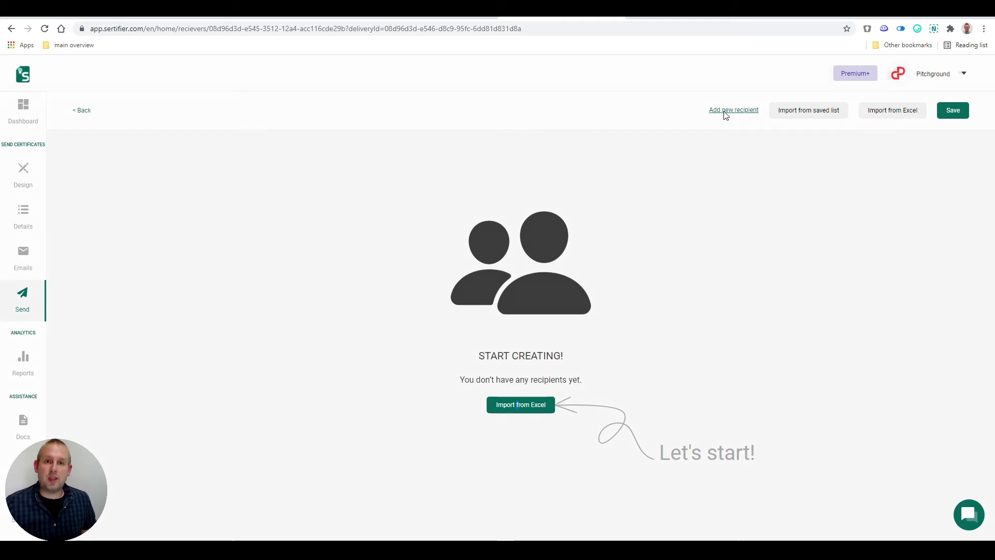
Step: Add one recipient manually with their full name and save the receivers
{"action": "left_click", "coordinate": [725, 111]}
{"action": "left_click", "coordinate": [519, 210]}
{"action": "type", "text": "Mark van der Made"}
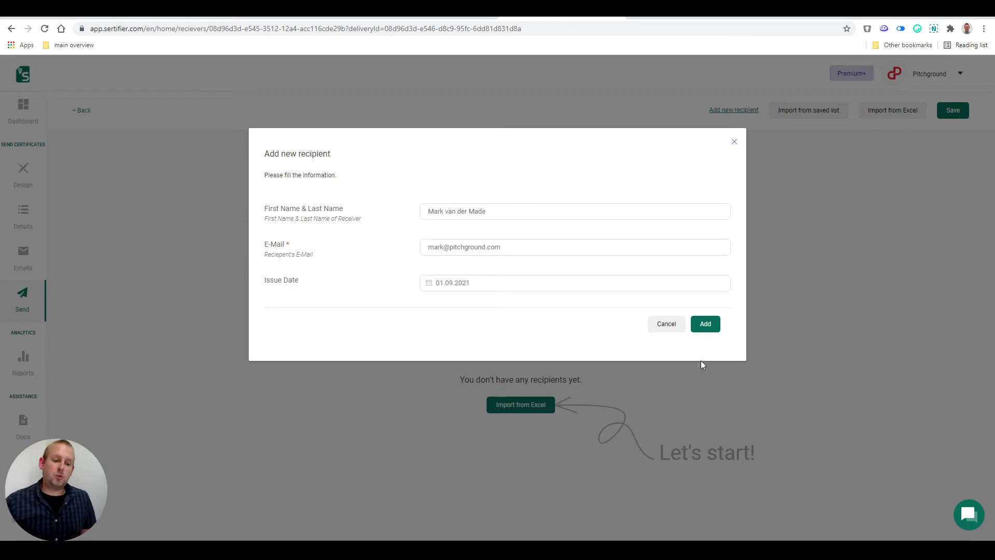
{"action": "left_click", "coordinate": [696, 326]}
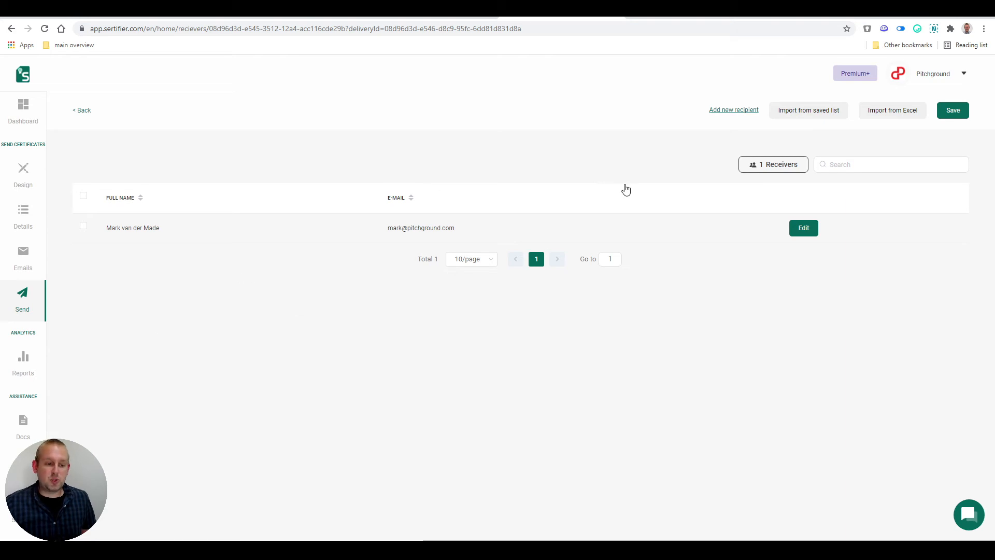
{"action": "left_click", "coordinate": [963, 115]}
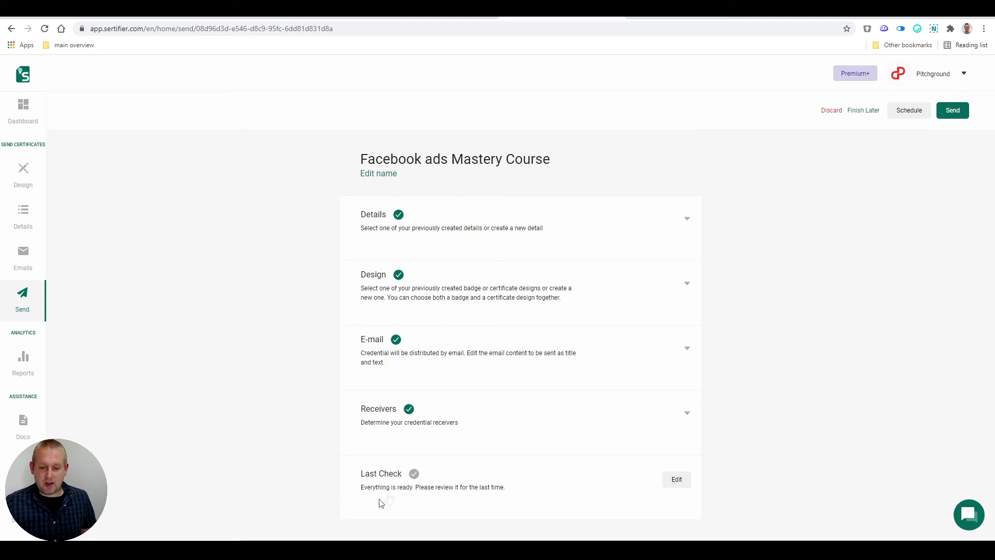
Step: Review the issue summary and certificate preview, then approve the summary
{"action": "scroll", "coordinate": [503, 409], "scroll_direction": "down", "scroll_amount": 2}
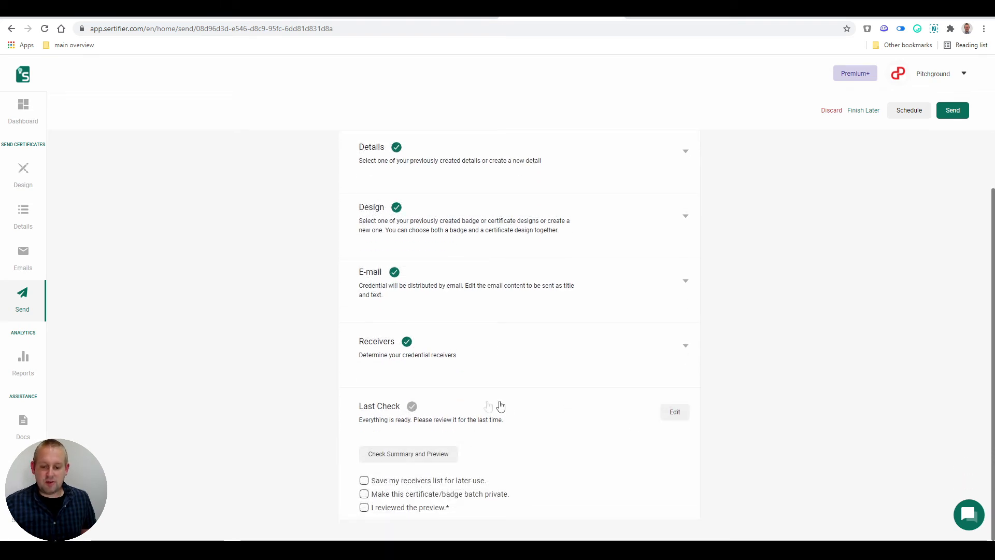
{"action": "left_click", "coordinate": [390, 456]}
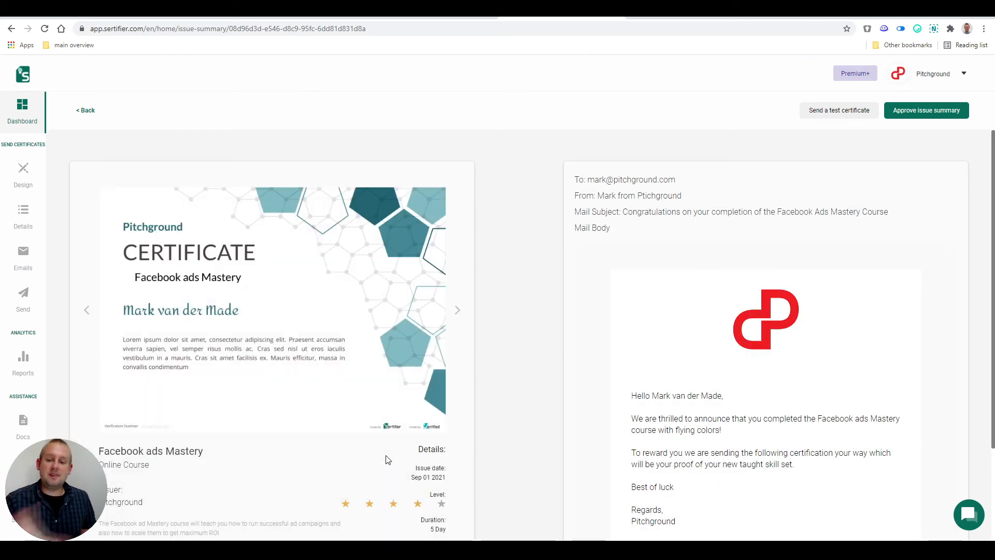
{"action": "scroll", "coordinate": [441, 340], "scroll_direction": "down", "scroll_amount": 2}
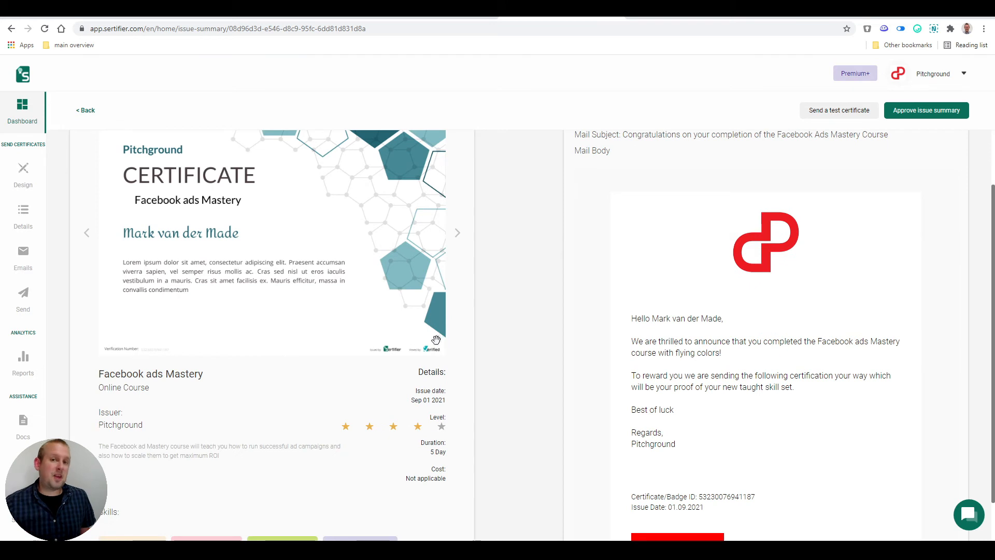
{"action": "left_click", "coordinate": [902, 115]}
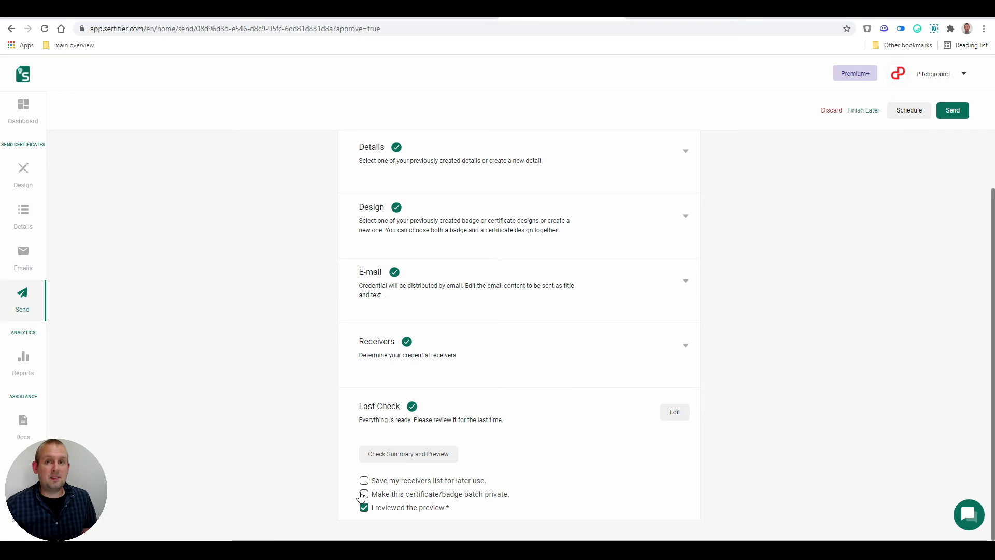
Step: Make the certificate batch private and keep the receivers list for later use
{"action": "left_click", "coordinate": [363, 495]}
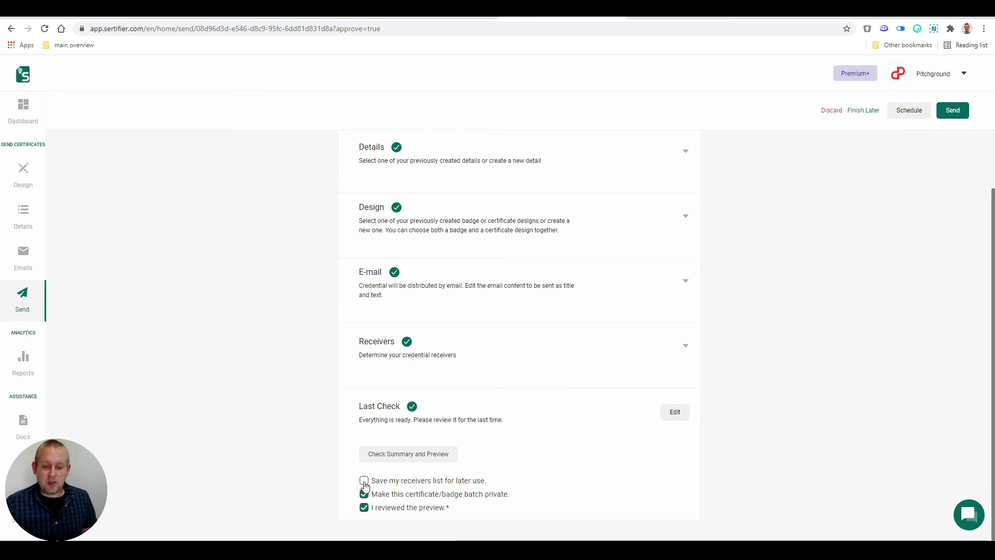
{"action": "double_click", "coordinate": [365, 486]}
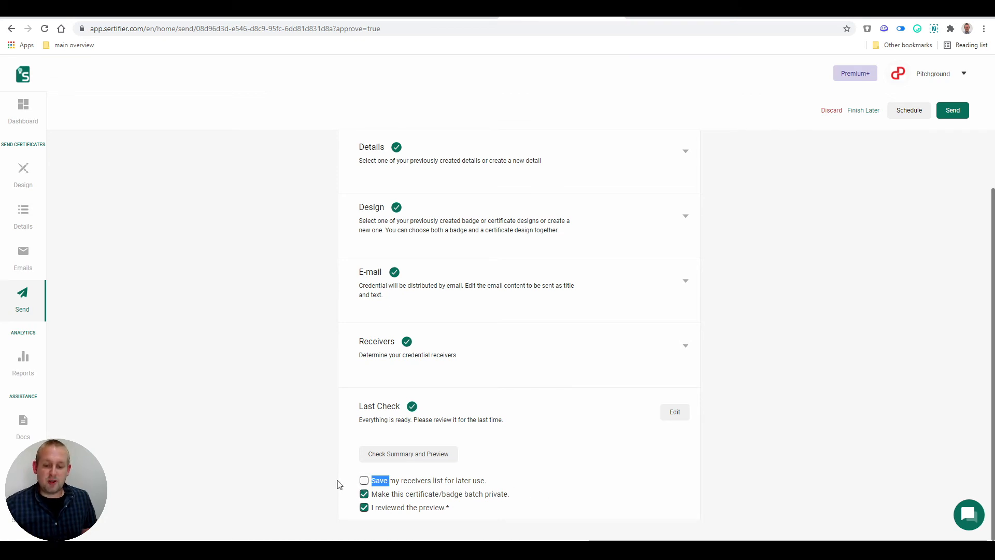
{"action": "left_click", "coordinate": [362, 482]}
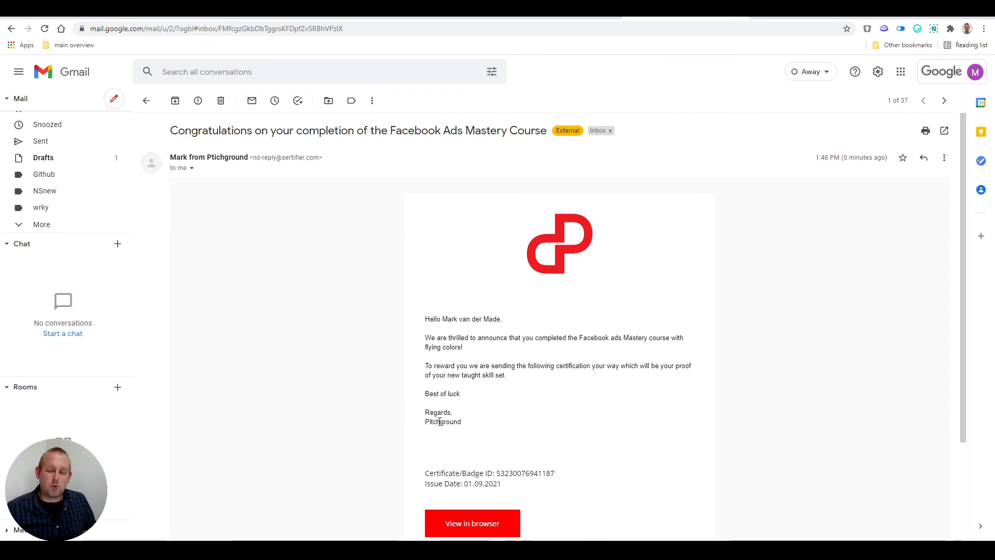
Step: Open the certificate from the email's View in browser button
{"action": "left_click_drag", "start_coordinate": [425, 423], "coordinate": [464, 426]}
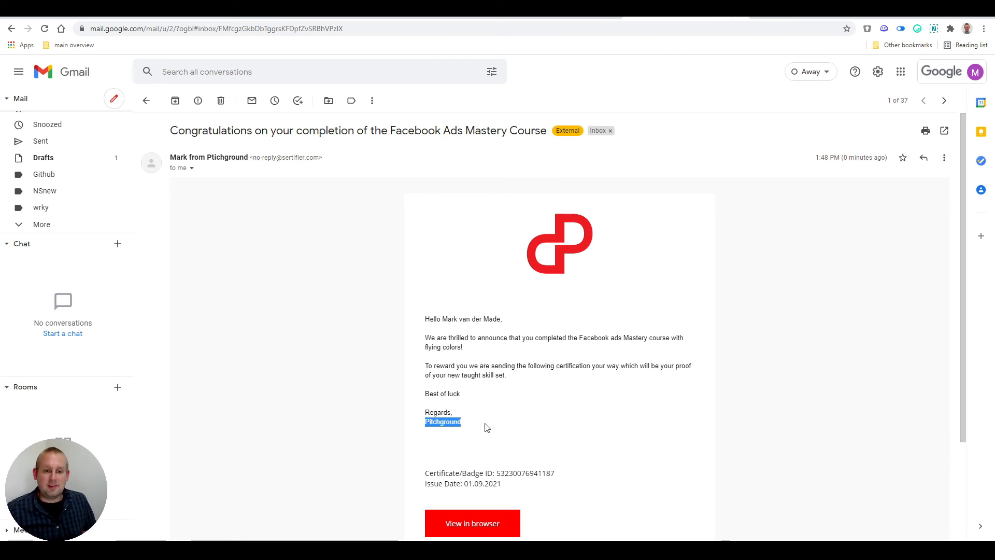
{"action": "scroll", "coordinate": [486, 427], "scroll_direction": "down", "scroll_amount": 2}
{"action": "scroll", "coordinate": [442, 413], "scroll_direction": "up", "scroll_amount": 1}
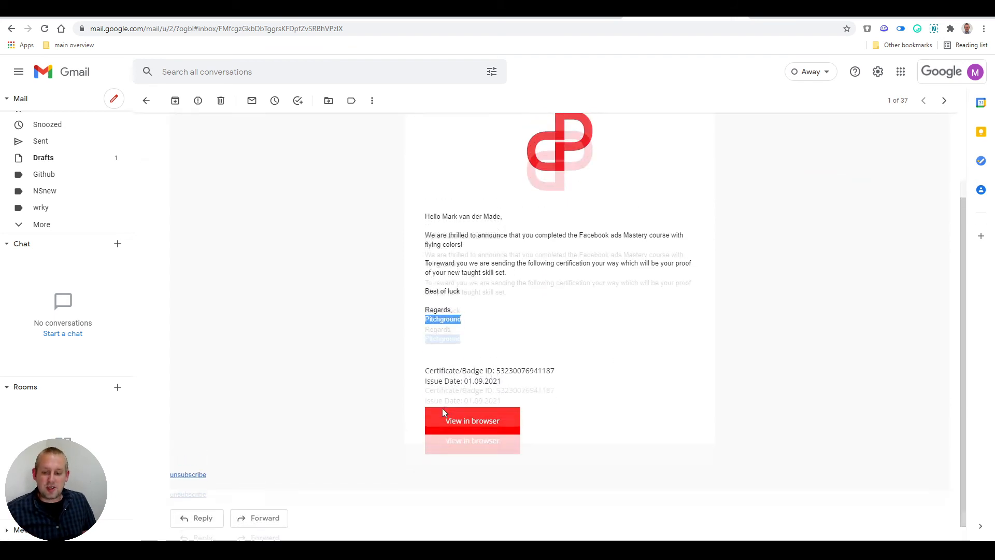
{"action": "left_click", "coordinate": [468, 450]}
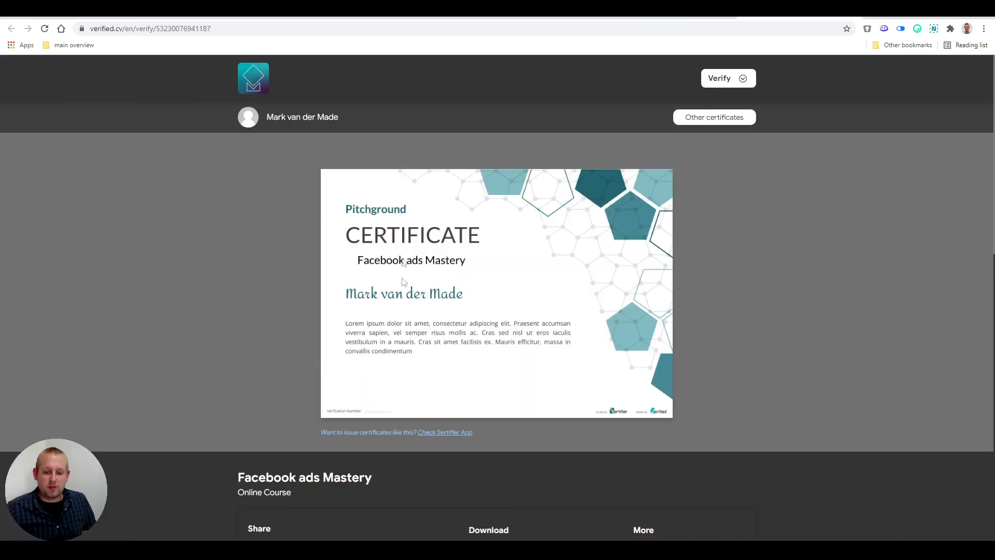
Step: Add the Facebook ads Mastery certificate to LinkedIn from the verified.cv Share row
{"action": "scroll", "coordinate": [447, 267], "scroll_direction": "down", "scroll_amount": 2}
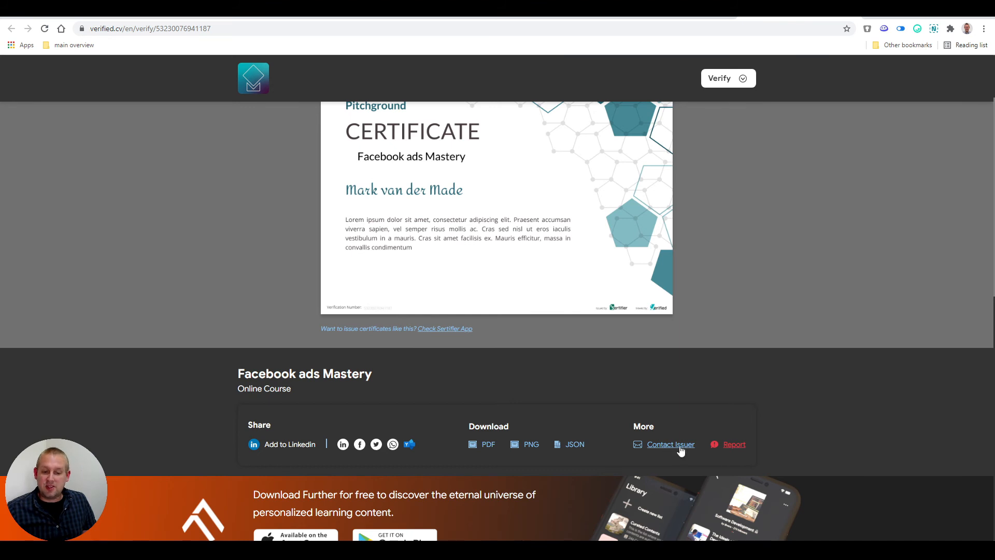
{"action": "scroll", "coordinate": [365, 362], "scroll_direction": "up", "scroll_amount": 2}
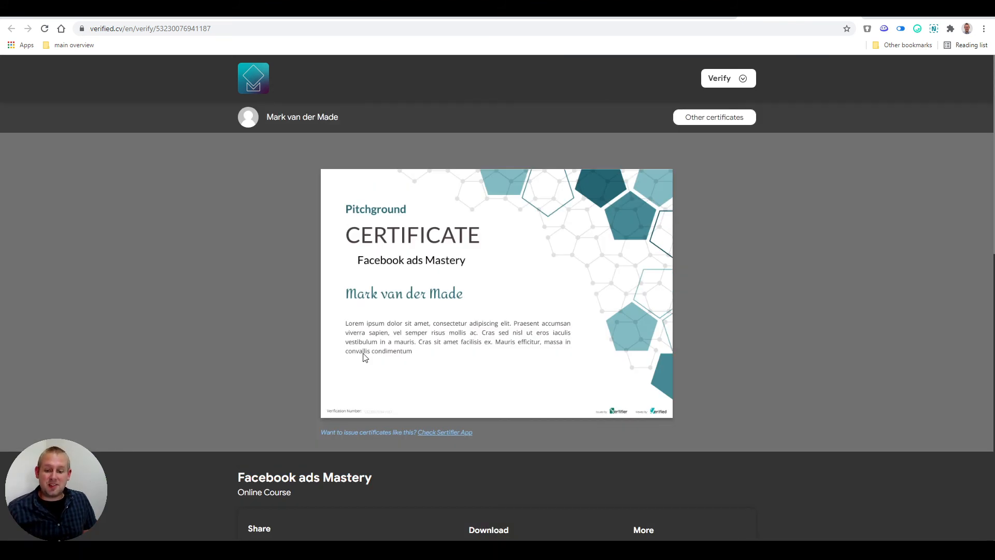
{"action": "scroll", "coordinate": [364, 357], "scroll_direction": "down", "scroll_amount": 2}
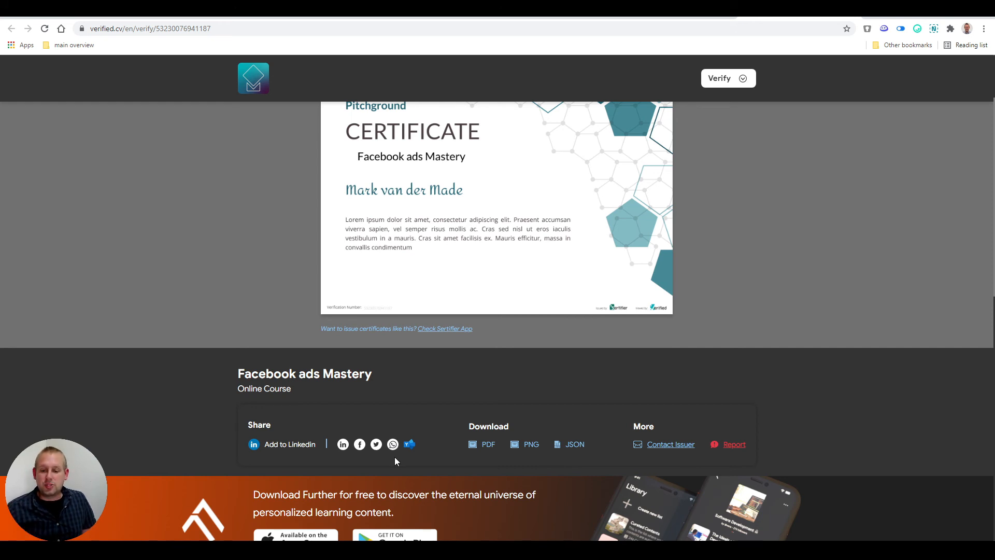
{"action": "left_click", "coordinate": [283, 446]}
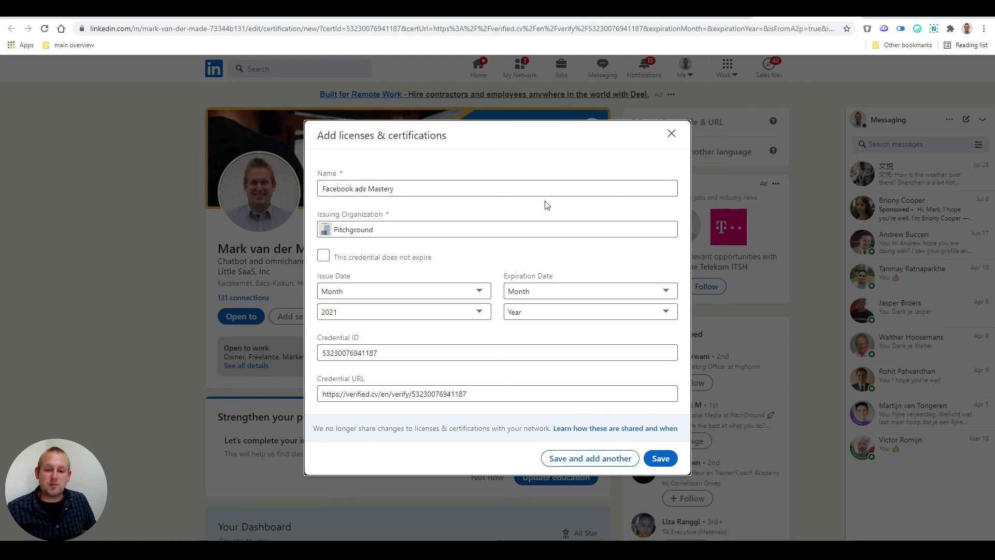
Step: Set PitchGround as the issuing organization and mark the Facebook ads Mastery credential as never expiring
{"action": "left_click", "coordinate": [405, 231]}
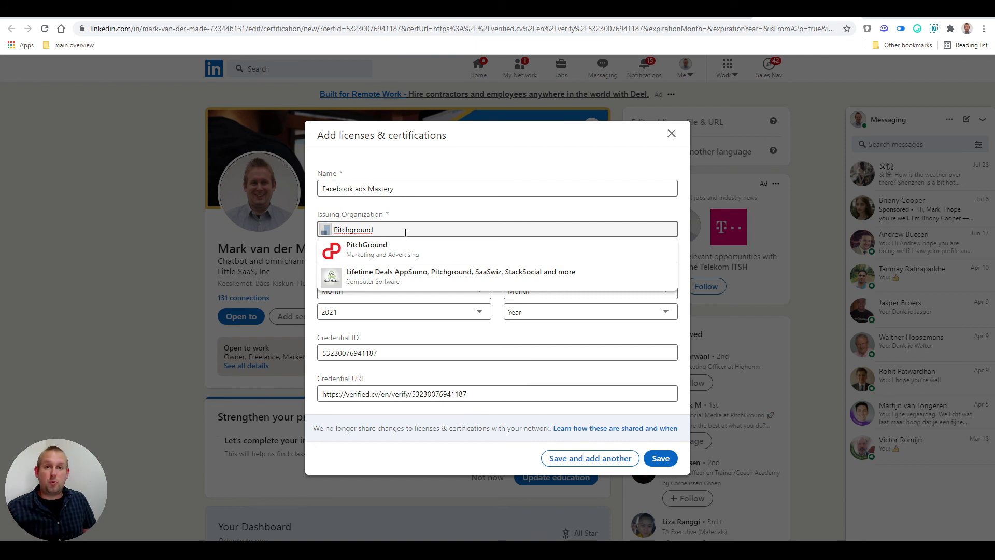
{"action": "left_click", "coordinate": [366, 249]}
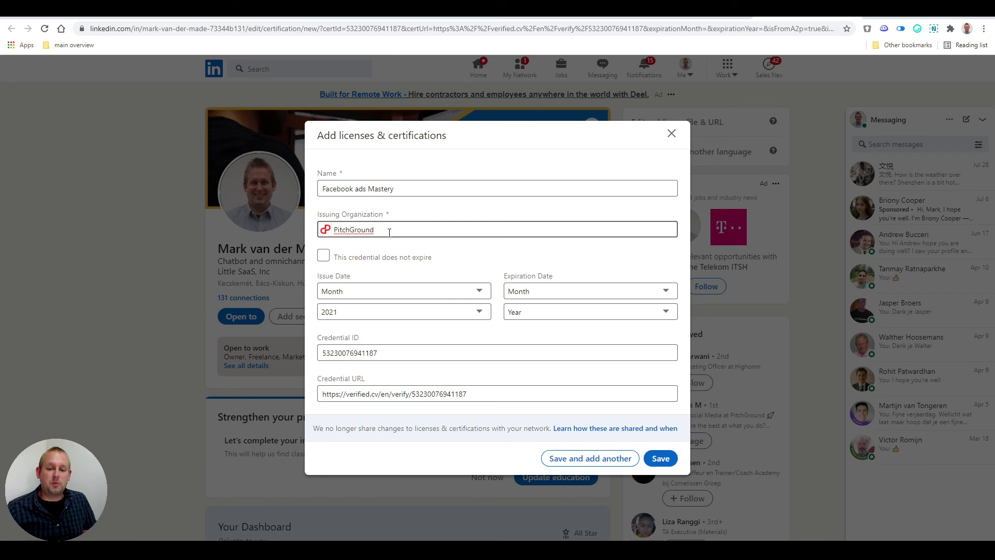
{"action": "left_click", "coordinate": [321, 257]}
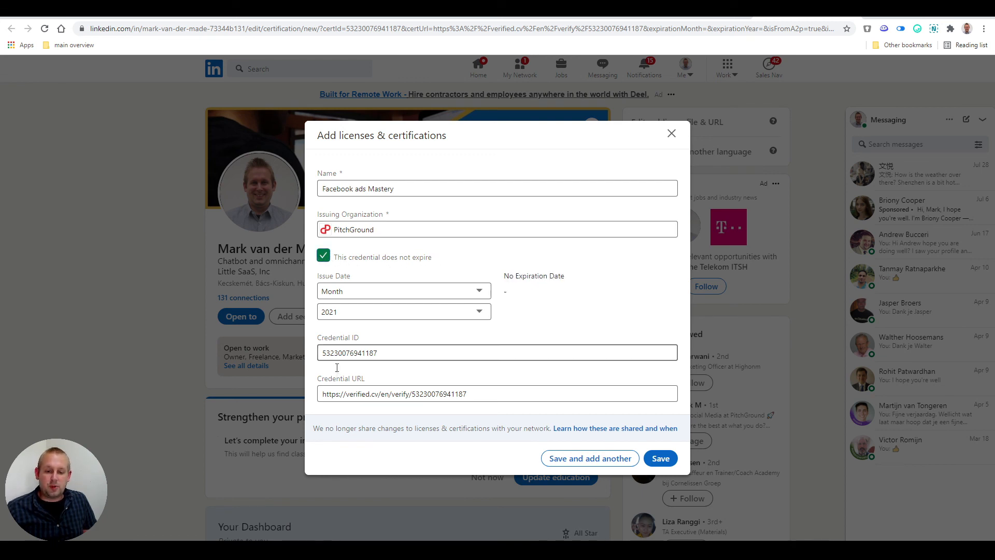